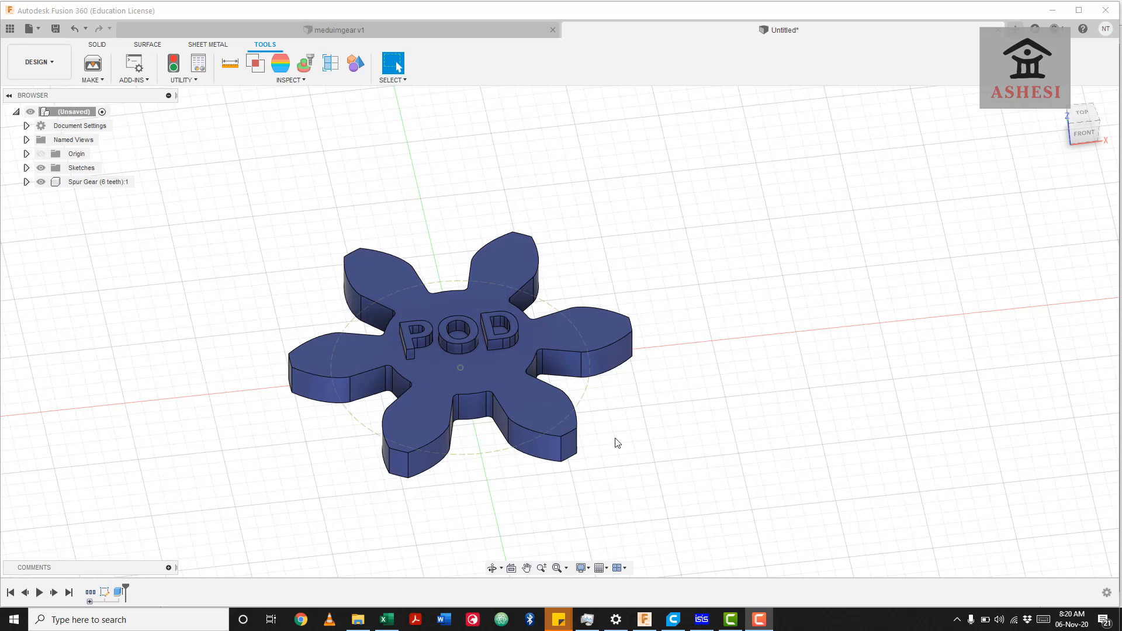
{"action": "left_click", "coordinate": [491, 568]}
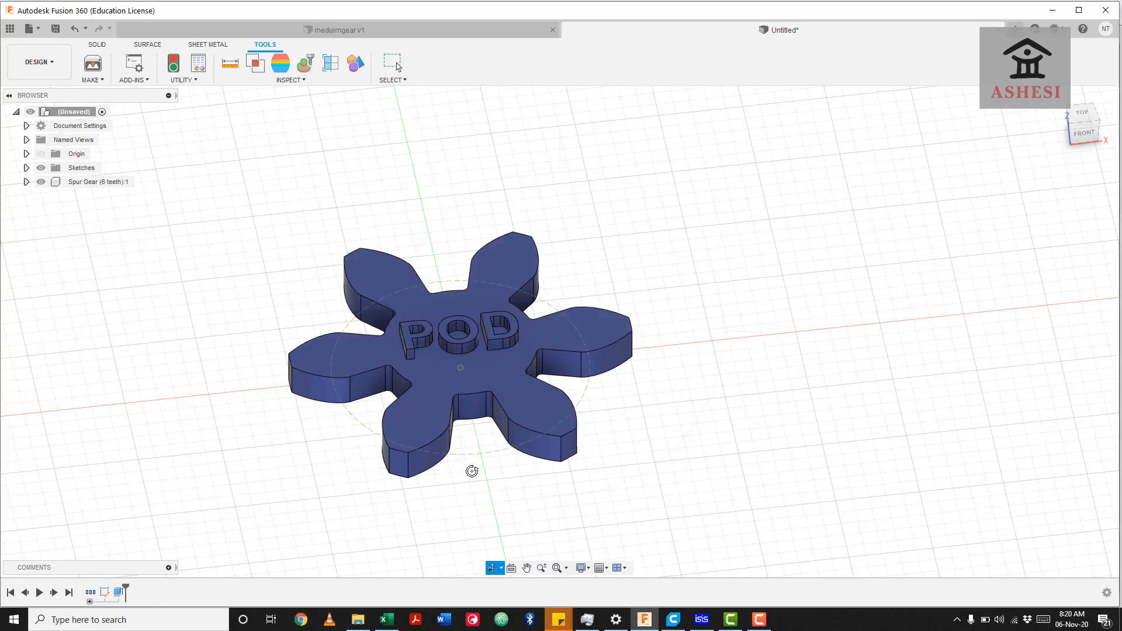
{"action": "left_click_drag", "start_coordinate": [471, 471], "coordinate": [465, 380]}
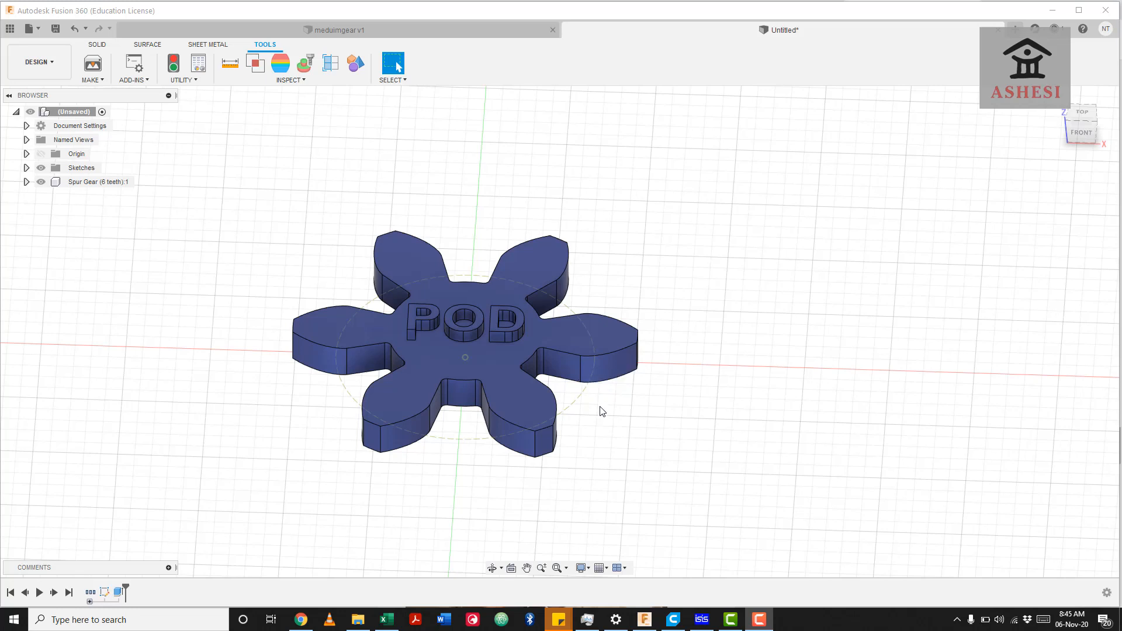
{"action": "left_click", "coordinate": [492, 567]}
{"action": "left_click_drag", "start_coordinate": [483, 458], "coordinate": [485, 494]}
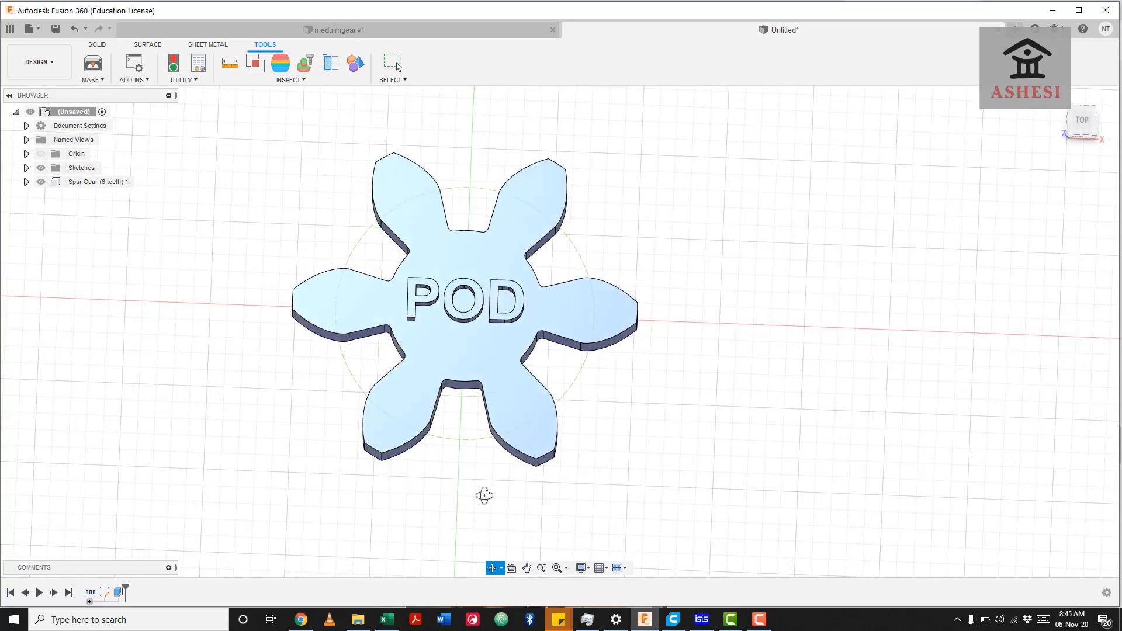
{"action": "left_click_drag", "start_coordinate": [468, 443], "coordinate": [468, 410]}
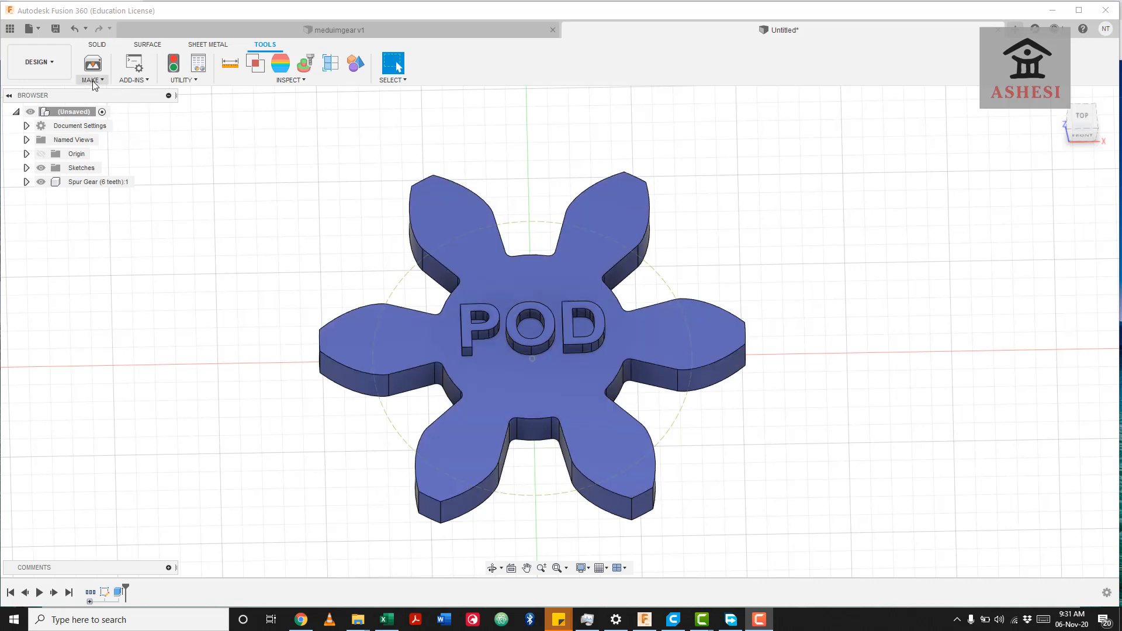
- Start a 3D Print export of the POD gear body with Medium refinement
{"action": "left_click", "coordinate": [92, 81]}
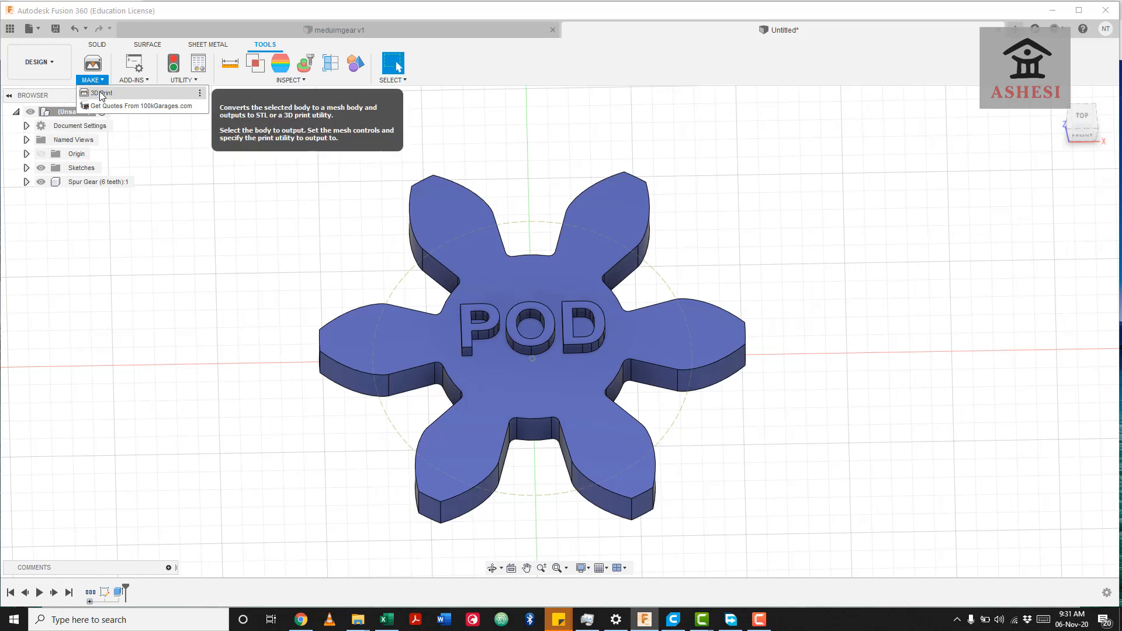
{"action": "left_click", "coordinate": [99, 92]}
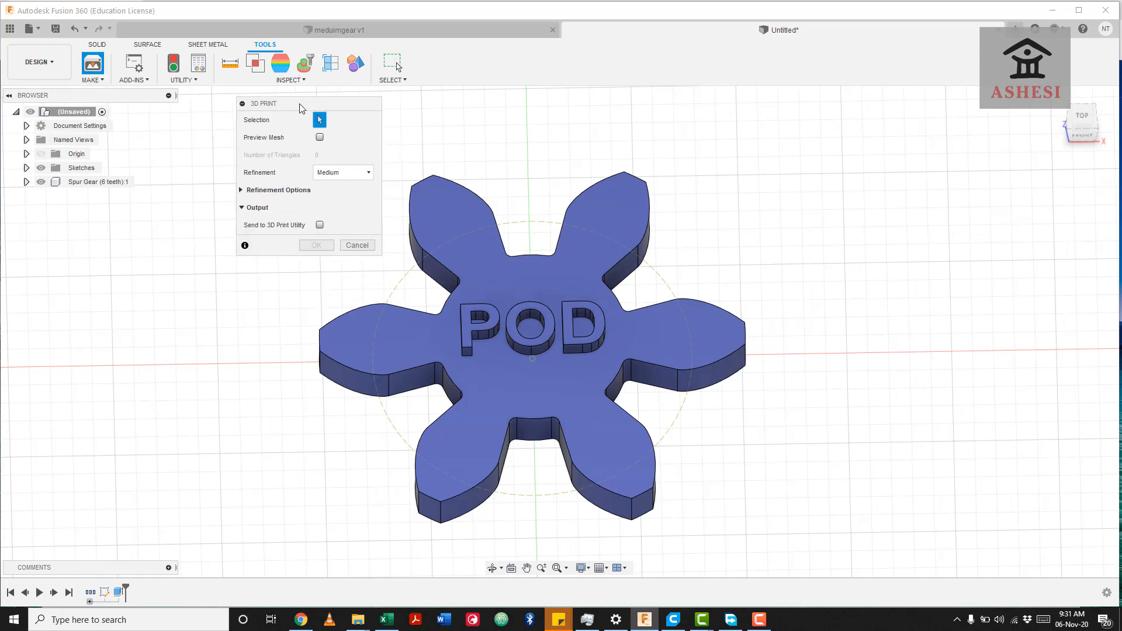
{"action": "left_click_drag", "start_coordinate": [287, 106], "coordinate": [288, 125]}
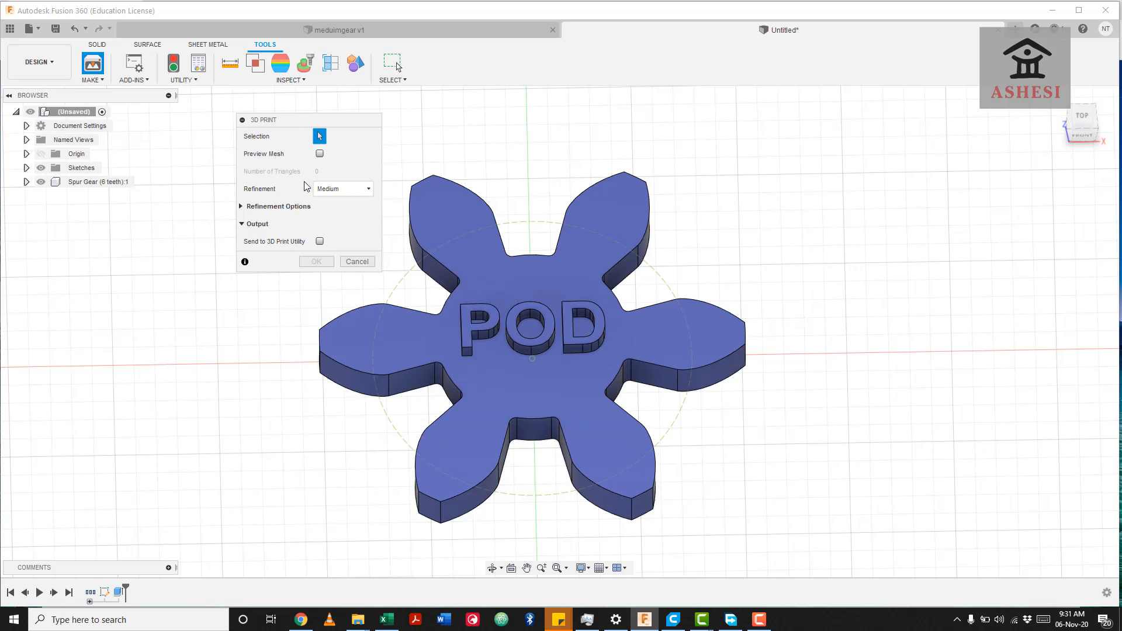
{"action": "left_click", "coordinate": [337, 192]}
{"action": "left_click", "coordinate": [338, 193]}
{"action": "left_click", "coordinate": [505, 290]}
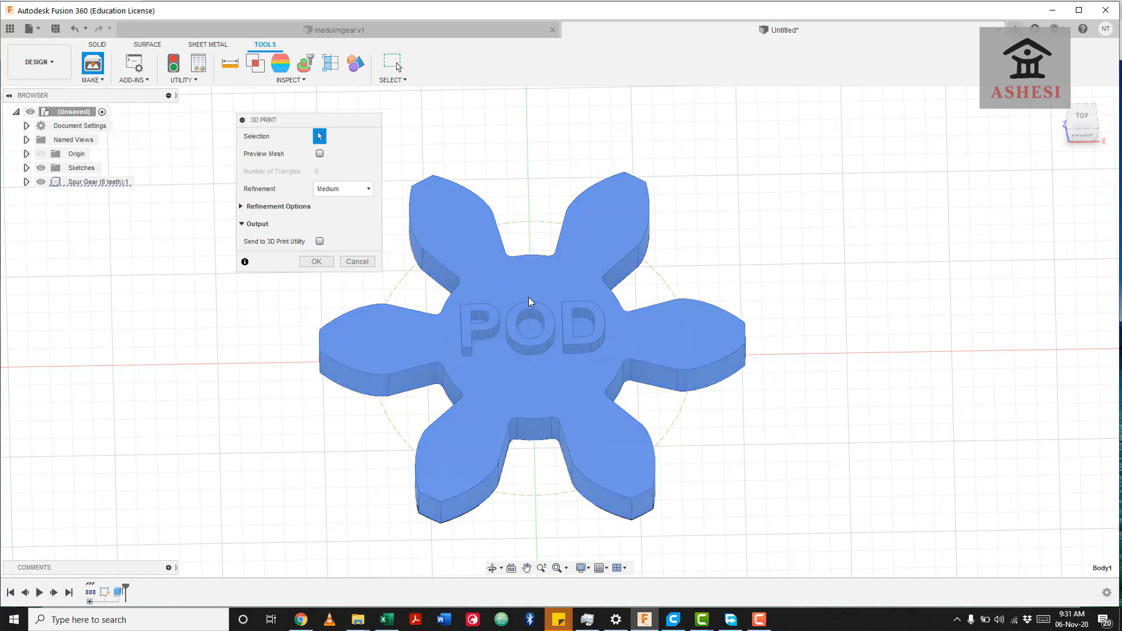
- Enable Send to 3D Print Utility to review the available print utilities, and disable it again
{"action": "left_click", "coordinate": [319, 241]}
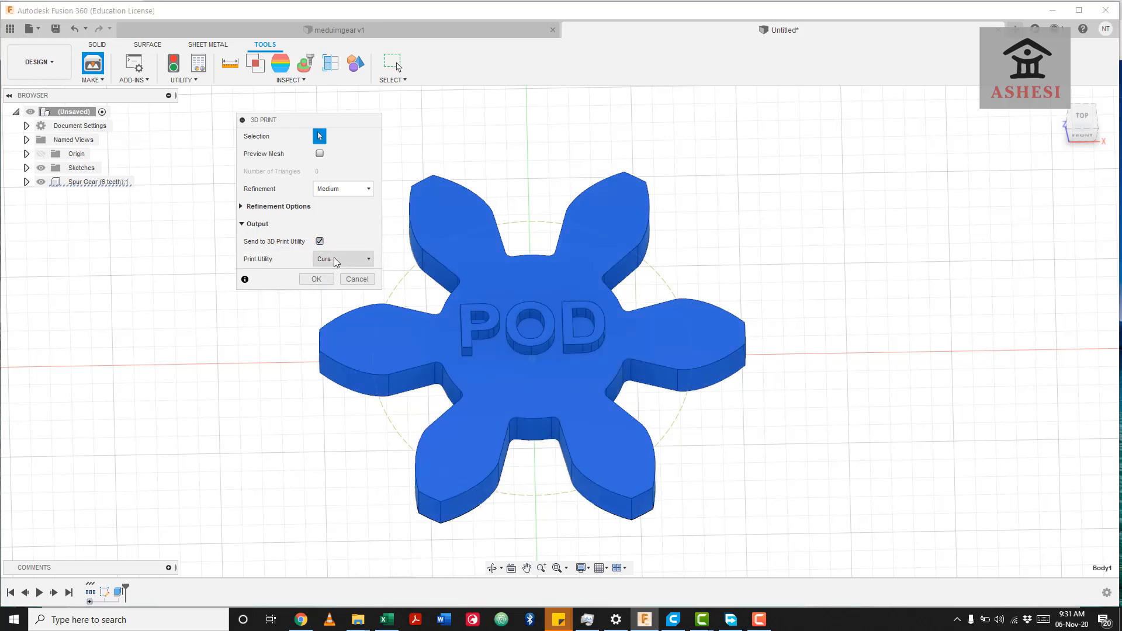
{"action": "left_click", "coordinate": [339, 263]}
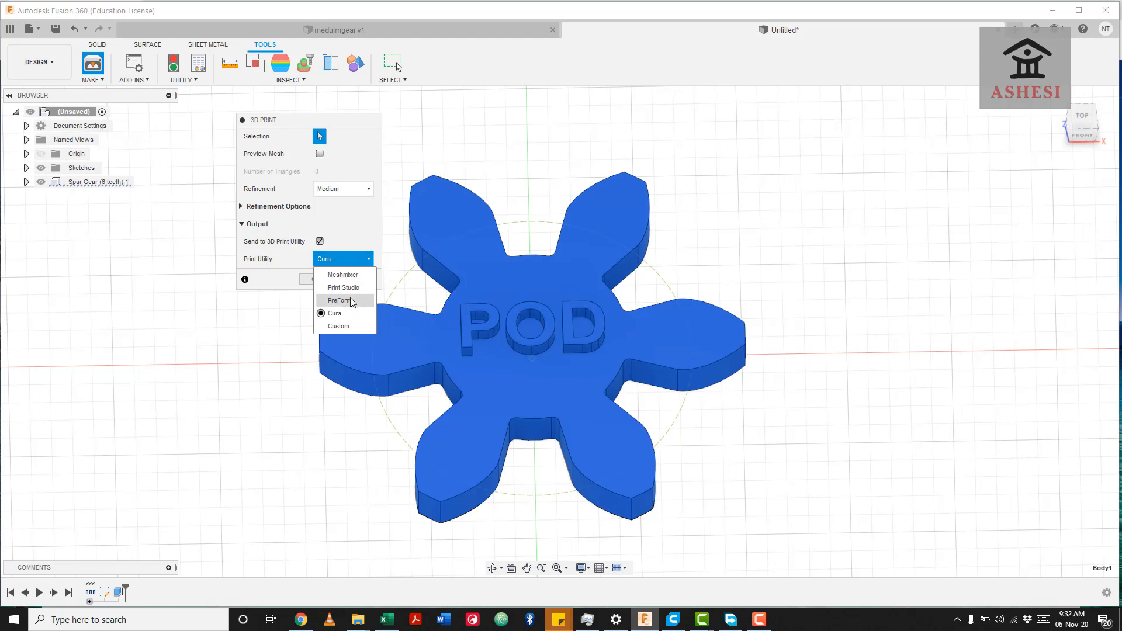
{"action": "left_click", "coordinate": [350, 235]}
{"action": "left_click", "coordinate": [348, 228]}
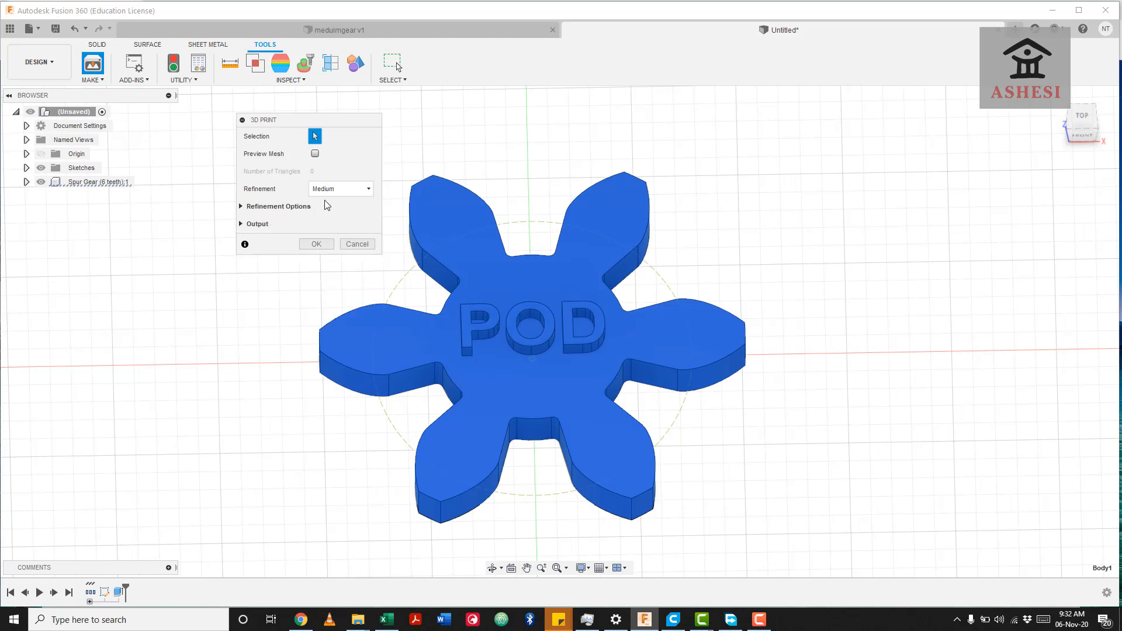
{"action": "left_click", "coordinate": [244, 224]}
{"action": "left_click", "coordinate": [320, 241]}
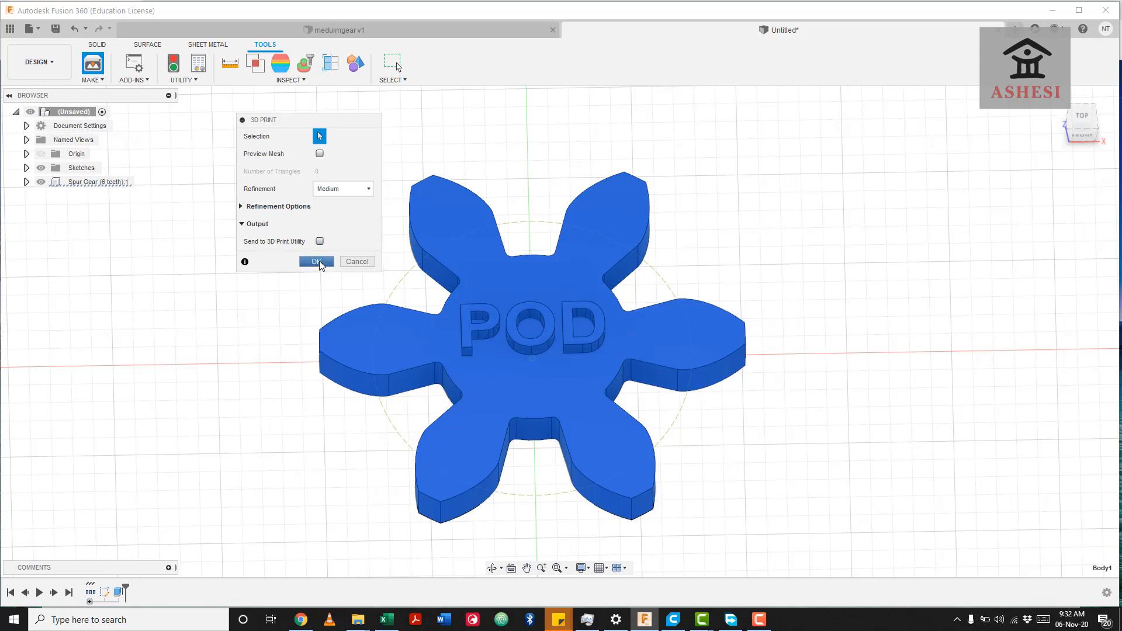
- Confirm the 3D print export and save the gear to the Desktop as an STL file named "gear to print"
{"action": "left_click", "coordinate": [319, 262]}
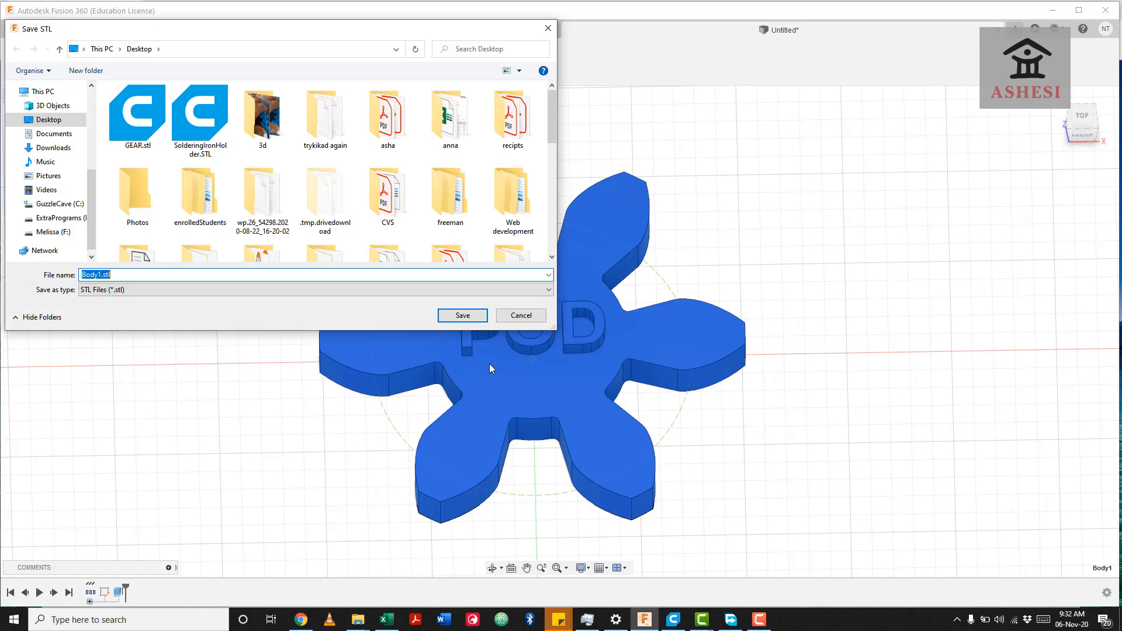
{"action": "left_click", "coordinate": [119, 290]}
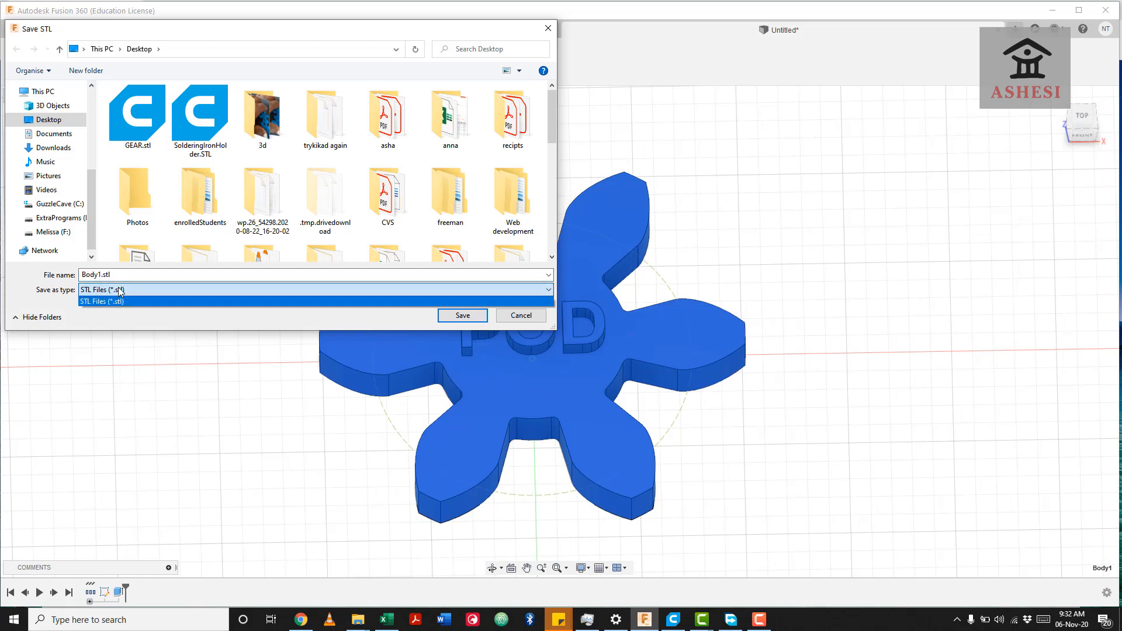
{"action": "left_click", "coordinate": [120, 301]}
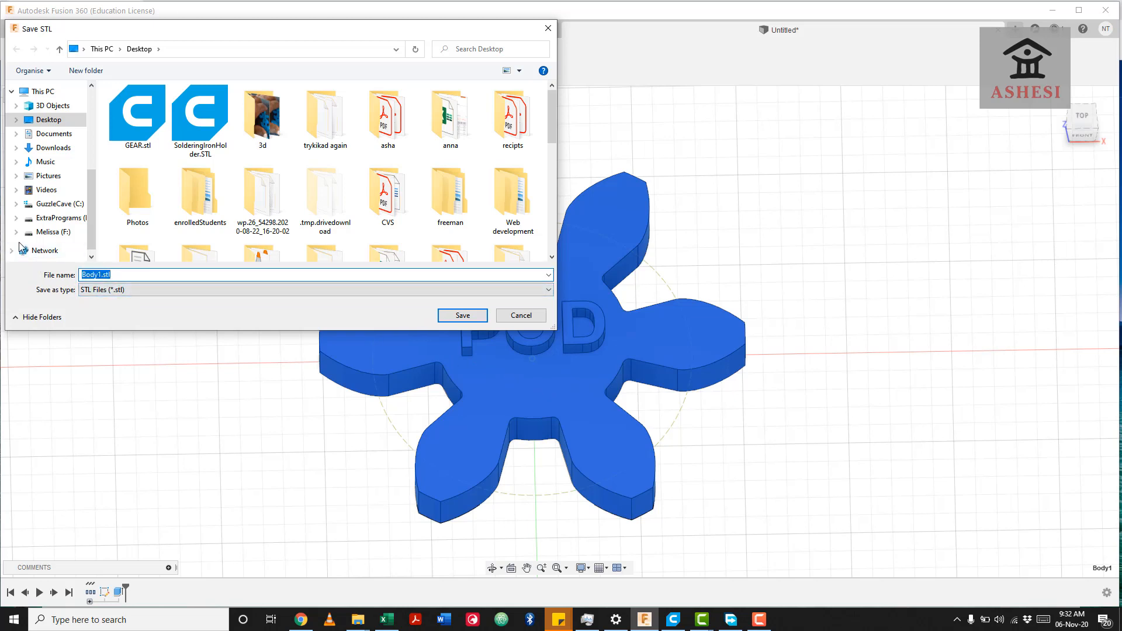
{"action": "type", "text": "gear"}
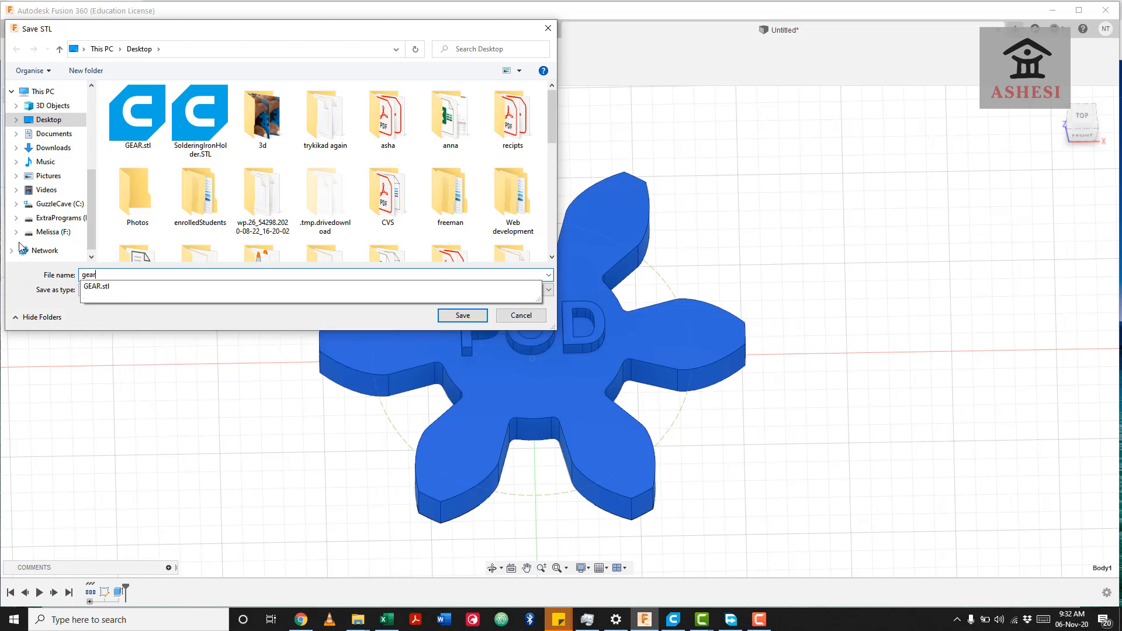
{"action": "type", "text": " to print"}
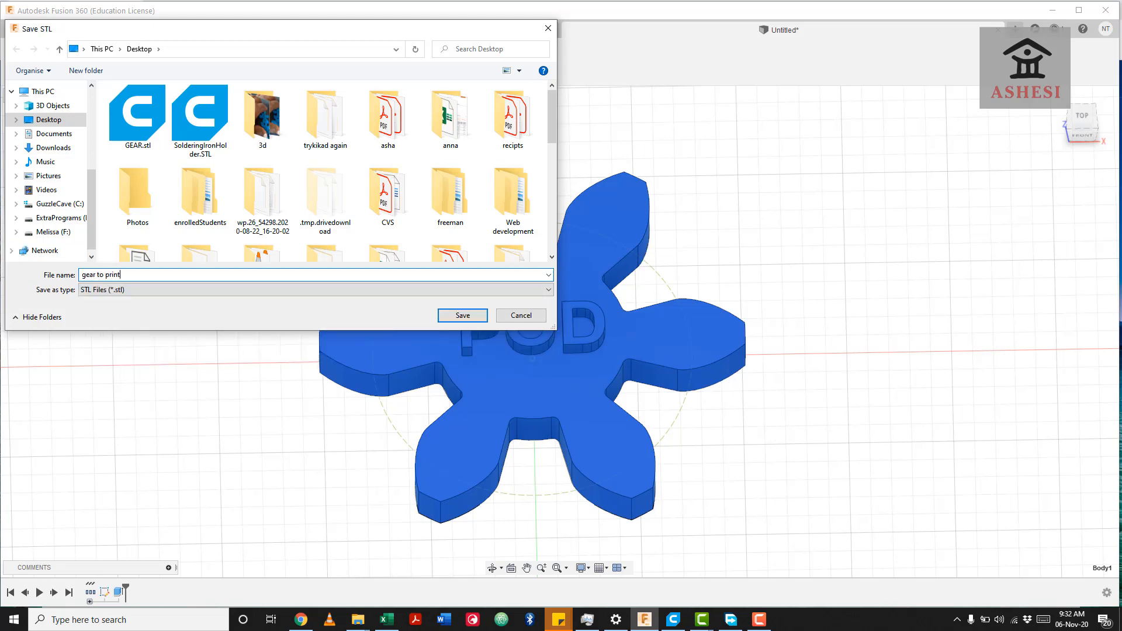
{"action": "left_click", "coordinate": [460, 316]}
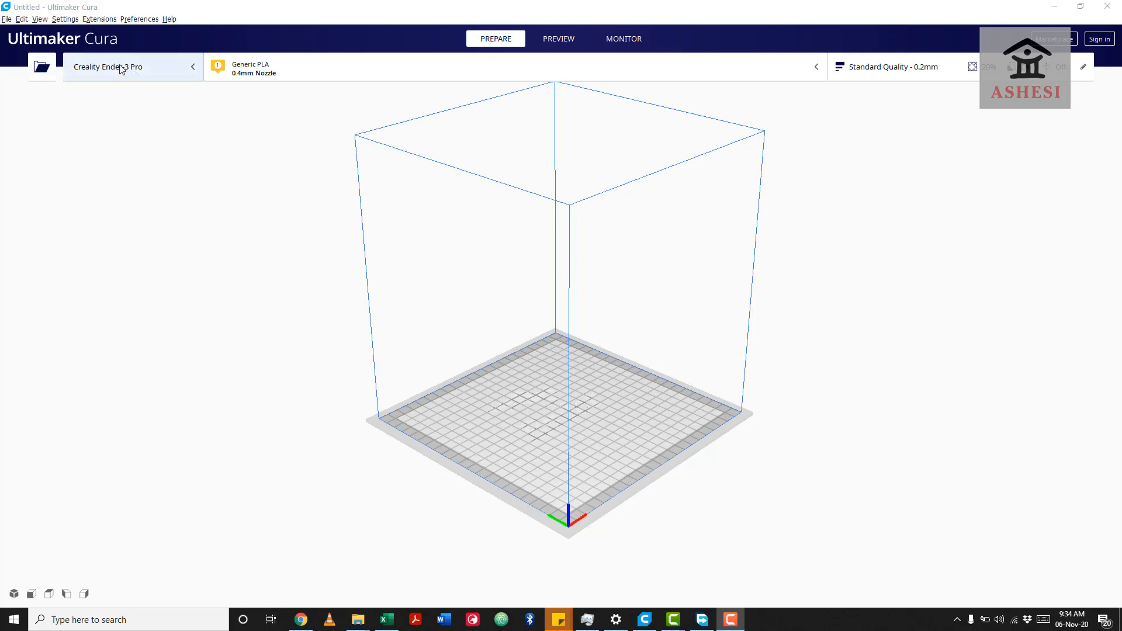
- In Ultimaker Cura, load "gear to print.stl" from the Desktop onto the build plate
{"action": "left_click", "coordinate": [42, 69]}
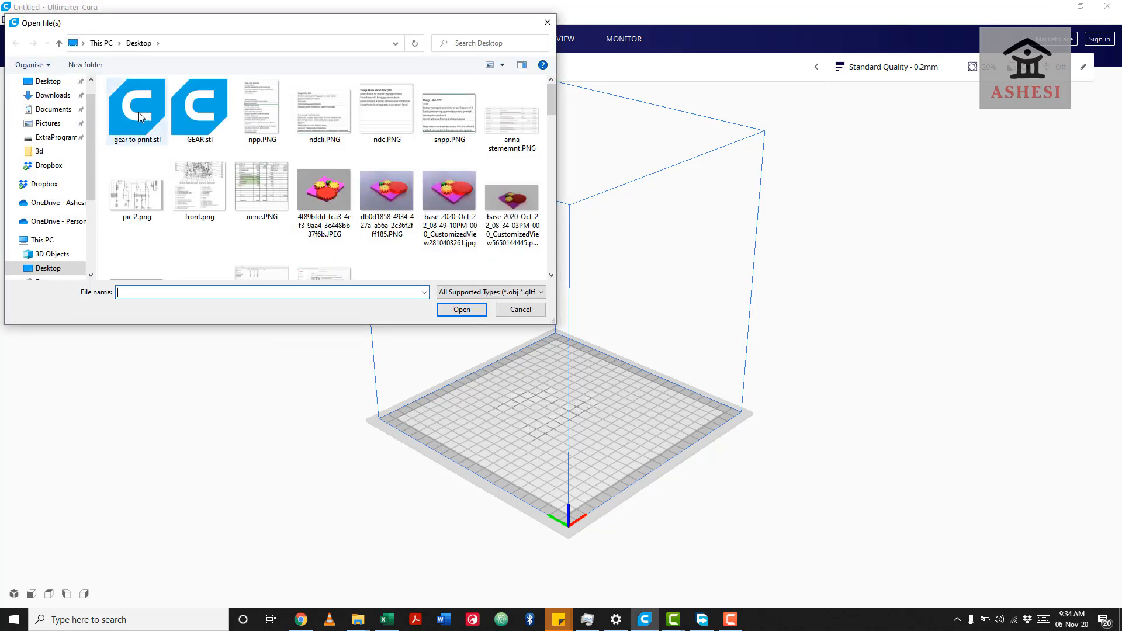
{"action": "double_click", "coordinate": [139, 113]}
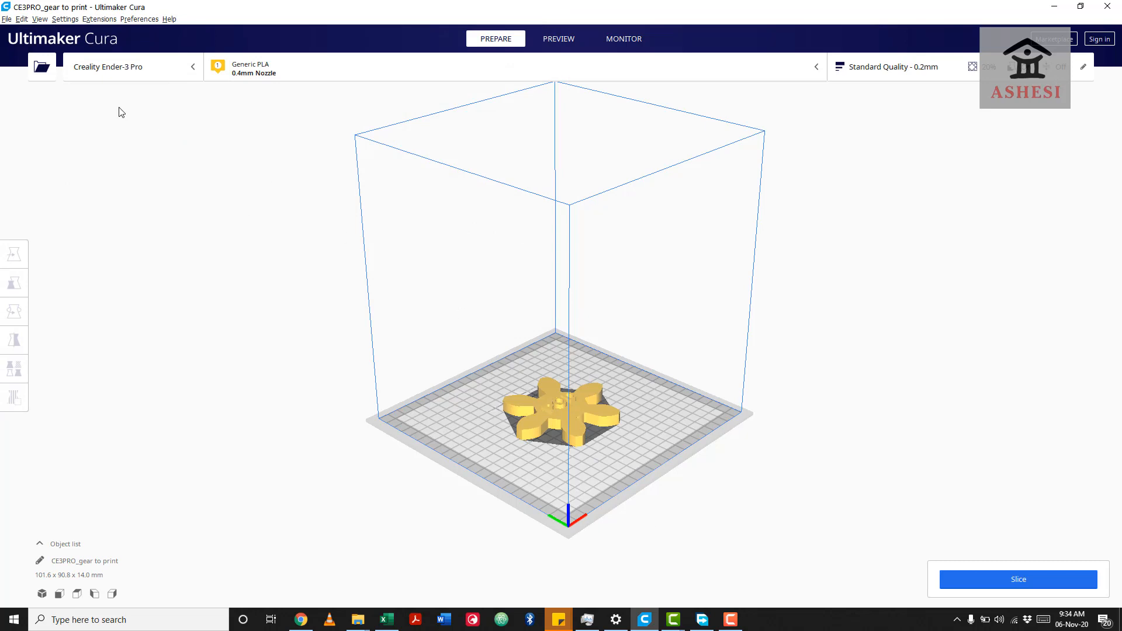
- Review the printer selection and the available material choices without changing the printer, PLA material or 0.4mm nozzle
{"action": "left_click", "coordinate": [135, 69]}
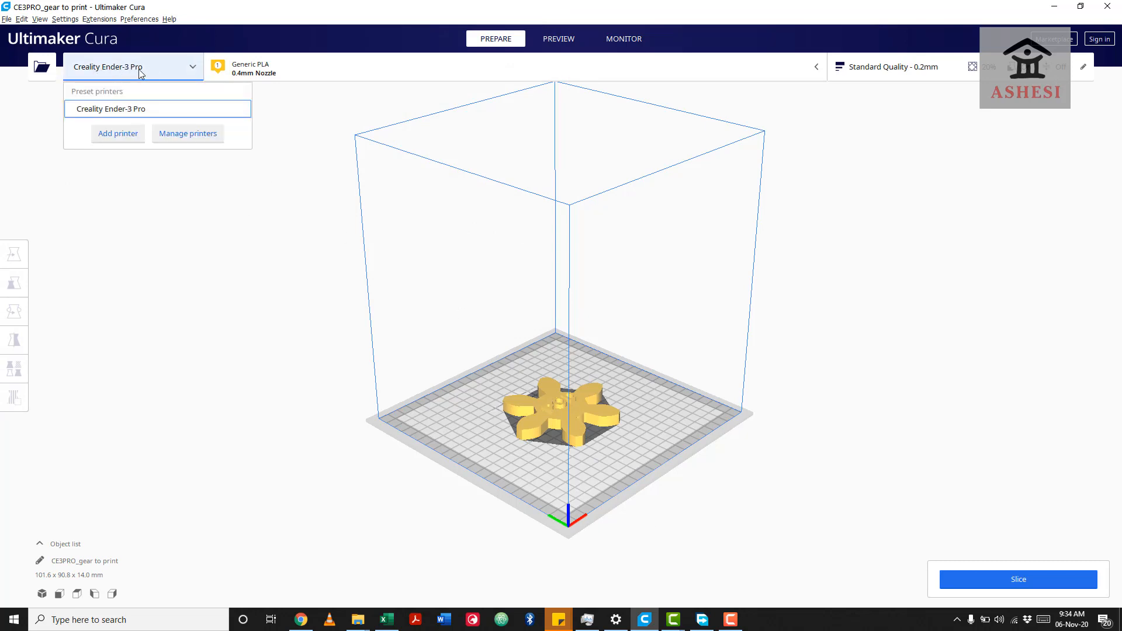
{"action": "left_click", "coordinate": [166, 68]}
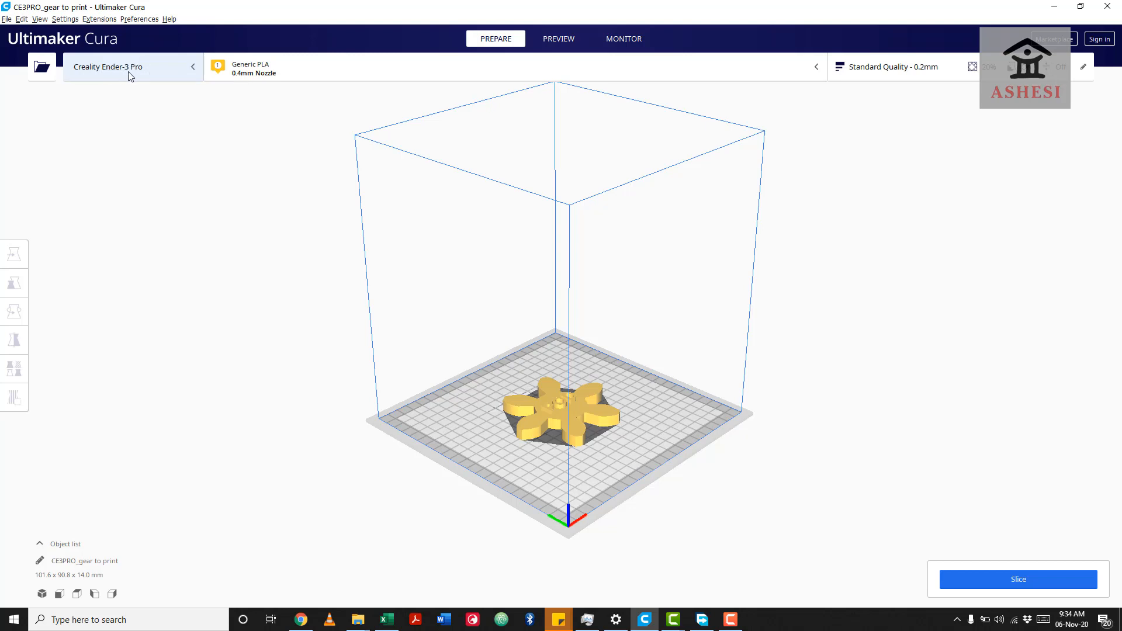
{"action": "left_click", "coordinate": [255, 76]}
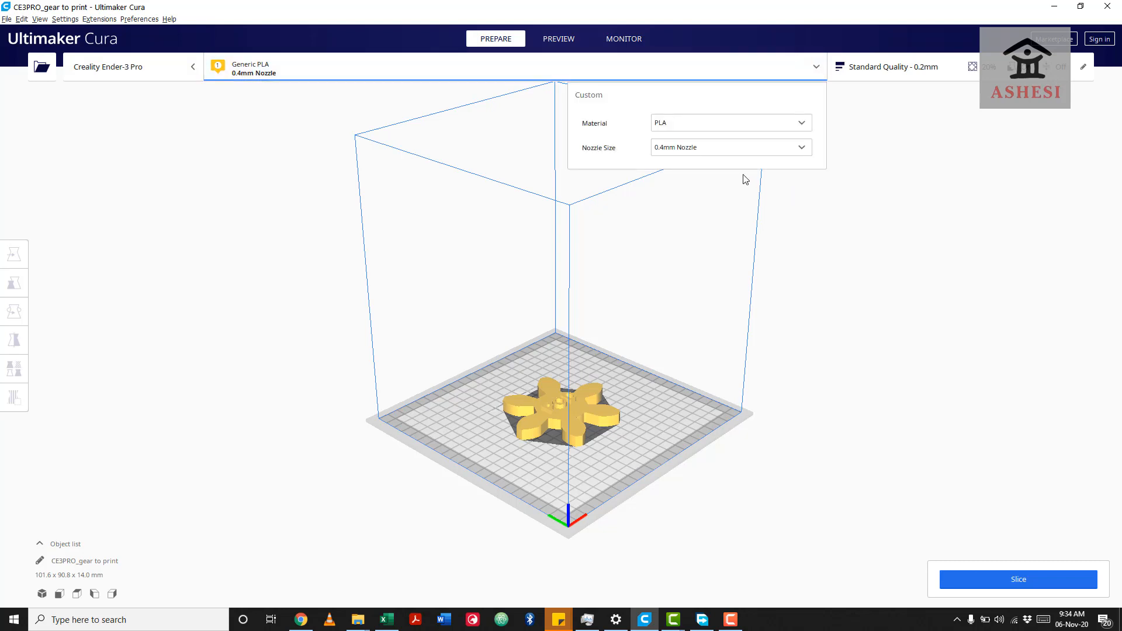
{"action": "left_click", "coordinate": [687, 122]}
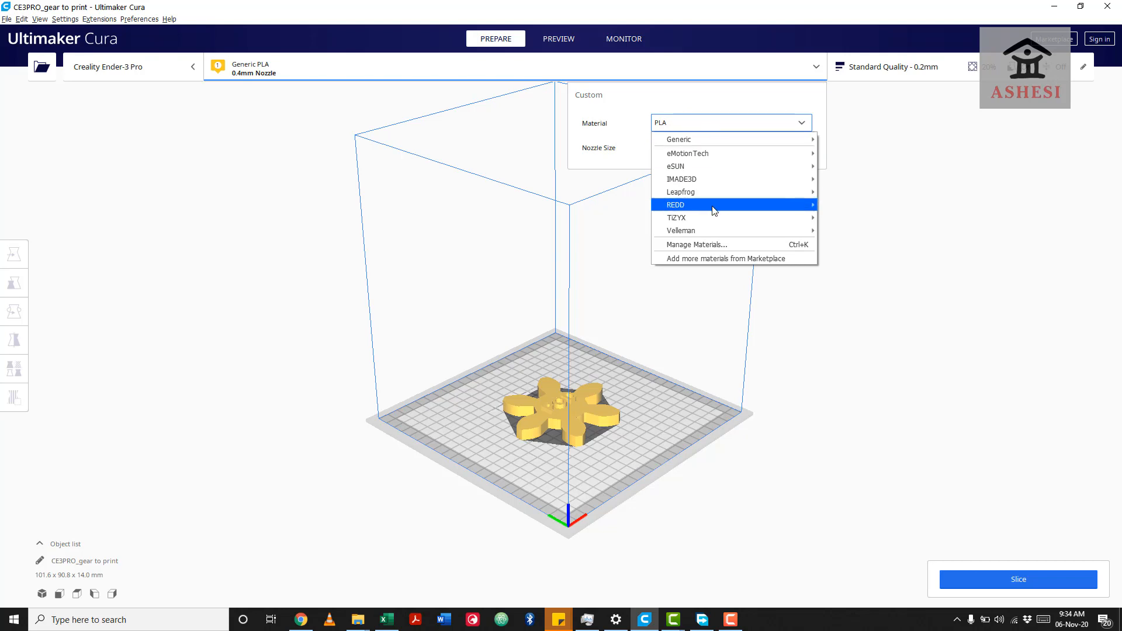
{"action": "left_click", "coordinate": [698, 106]}
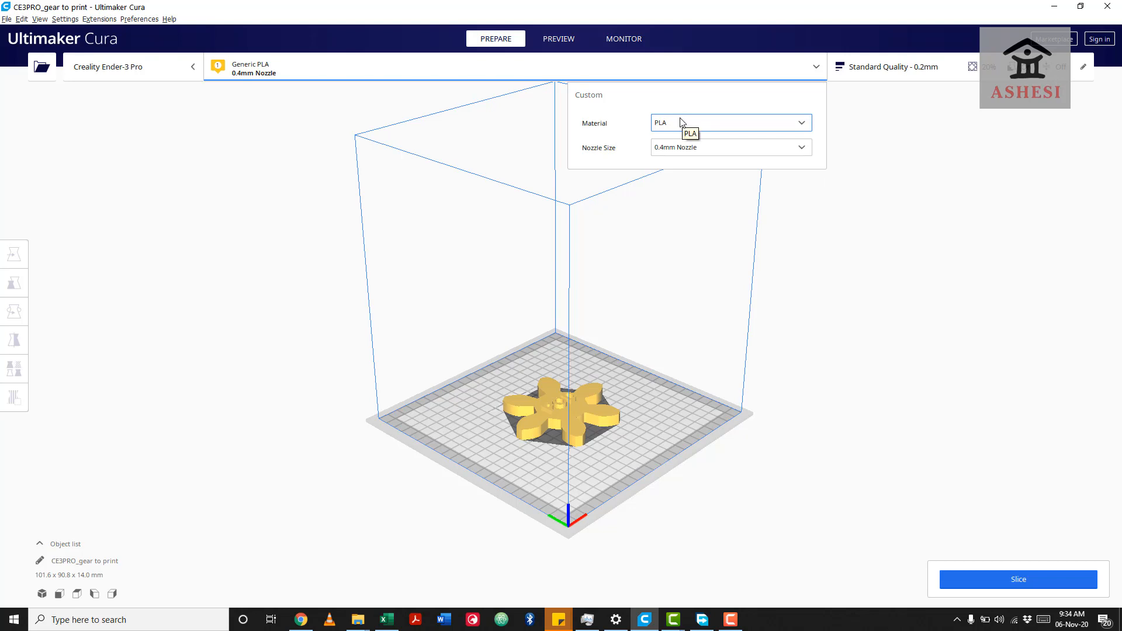
{"action": "left_click", "coordinate": [699, 63]}
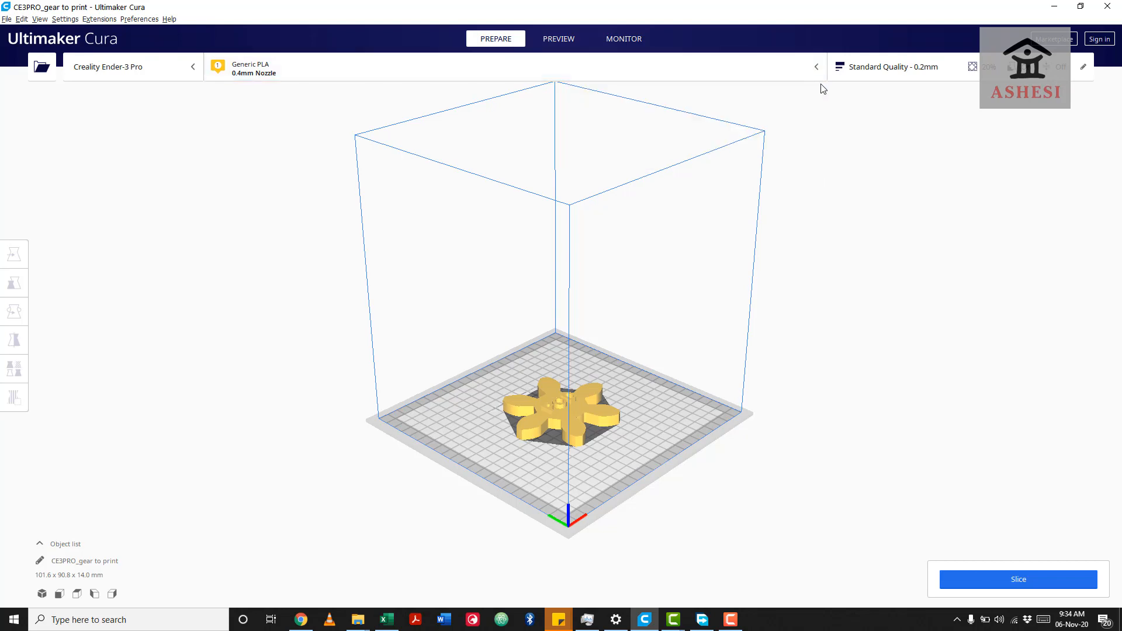
- In the print settings, set the infill density to 20% and enable build plate adhesion
{"action": "left_click", "coordinate": [923, 75]}
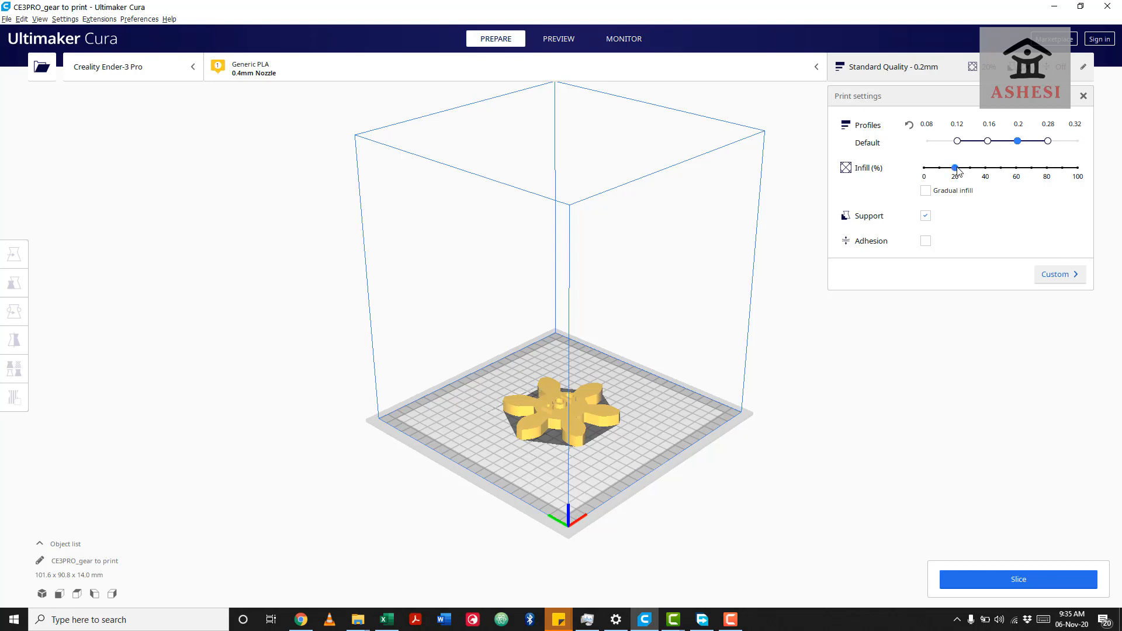
{"action": "left_click", "coordinate": [1031, 168]}
{"action": "left_click", "coordinate": [1080, 169]}
{"action": "mouse_move", "coordinate": [971, 170]}
{"action": "left_mouse_down"}
{"action": "mouse_move", "coordinate": [939, 169]}
{"action": "mouse_move", "coordinate": [959, 171]}
{"action": "left_mouse_up"}
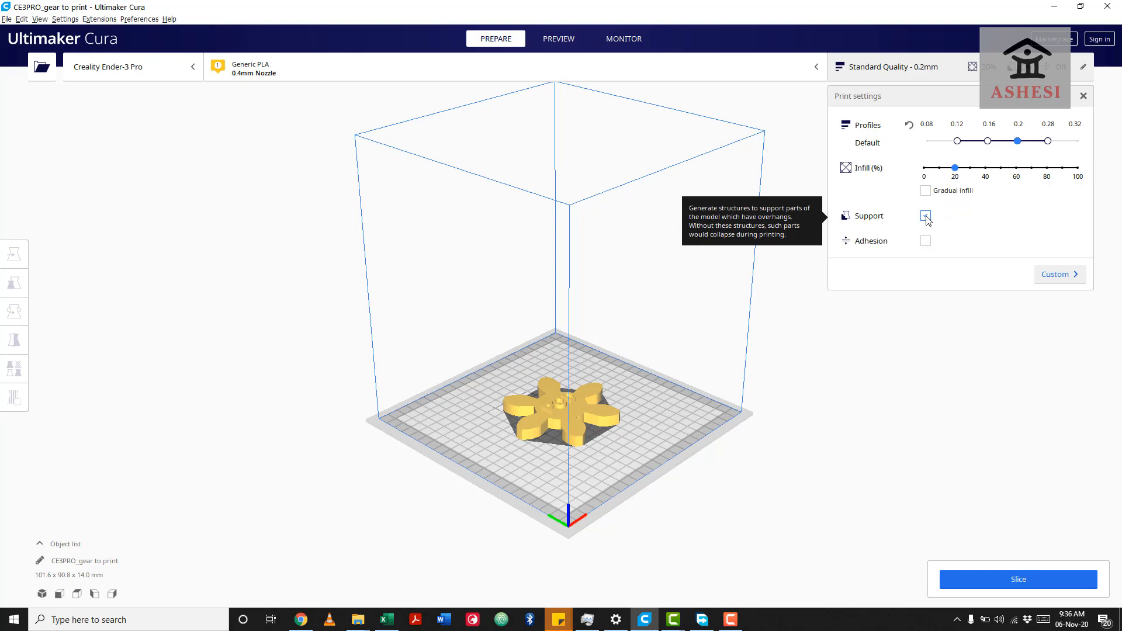
{"action": "left_click", "coordinate": [929, 239]}
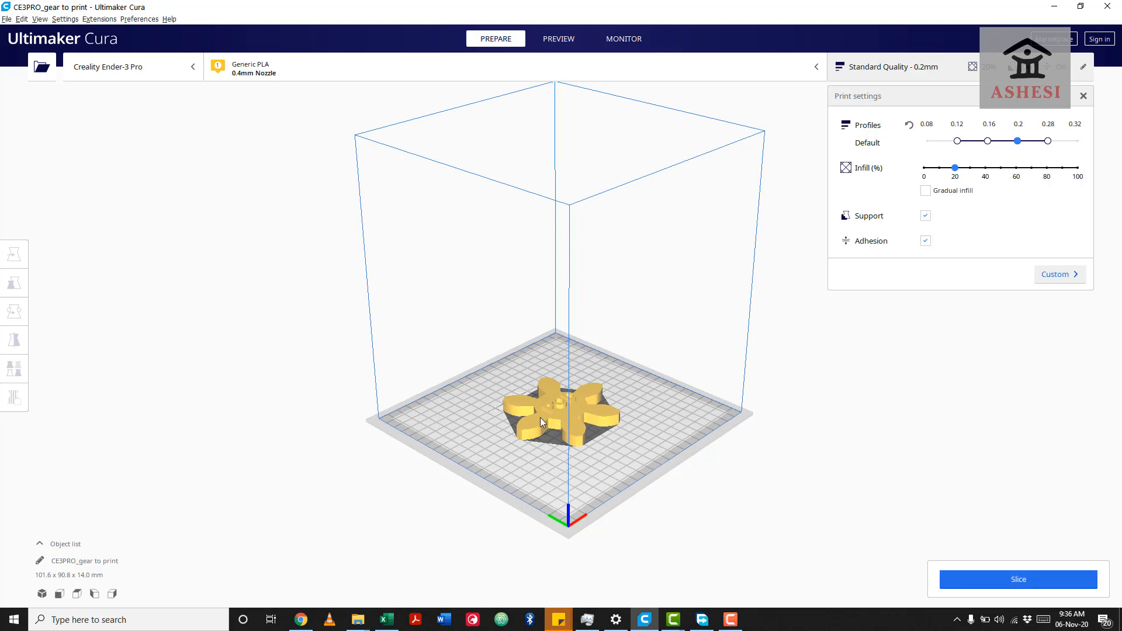
- Examine the gear on the build plate from the front, top and right side, ending in the 3D view
{"action": "left_click", "coordinate": [42, 593]}
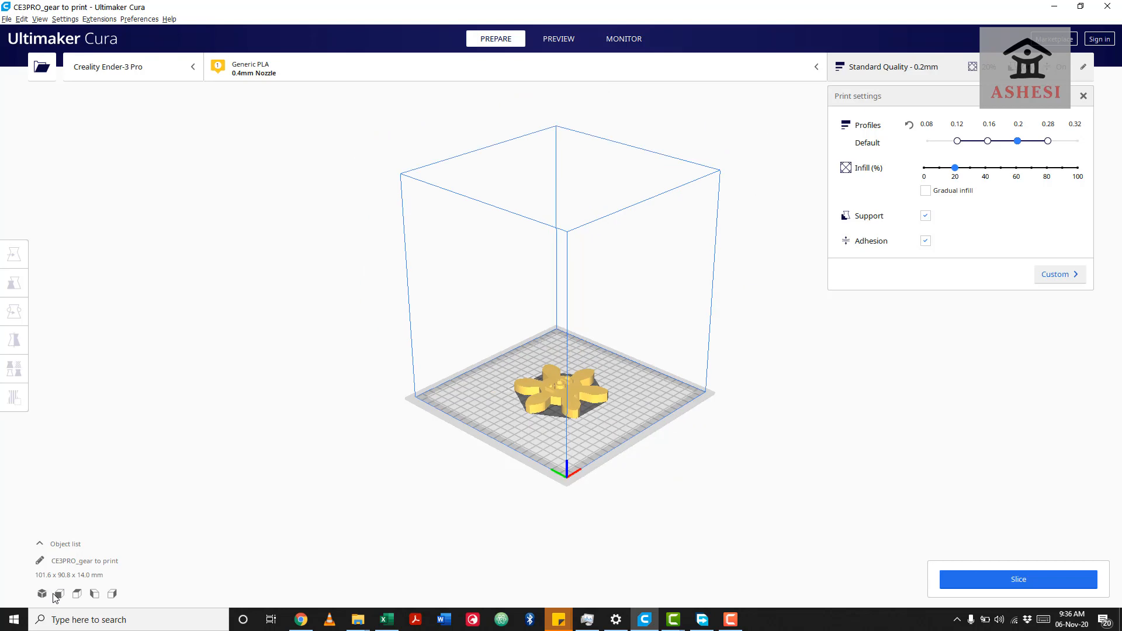
{"action": "left_click", "coordinate": [59, 594]}
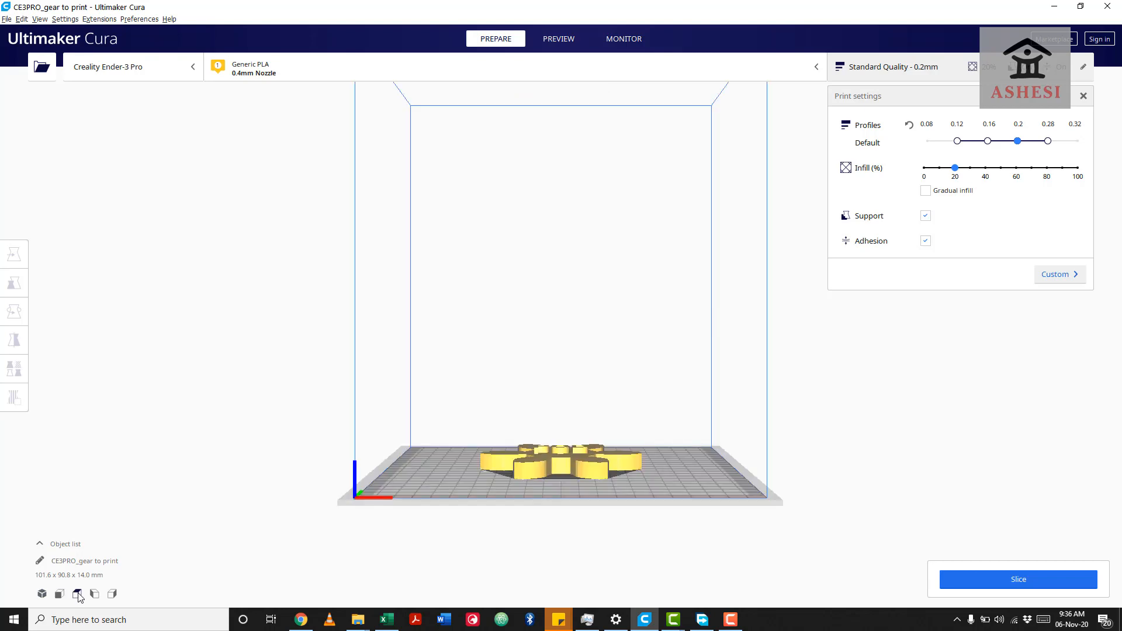
{"action": "left_click", "coordinate": [78, 594]}
{"action": "left_click", "coordinate": [43, 595]}
{"action": "left_click", "coordinate": [60, 594]}
{"action": "left_click", "coordinate": [77, 594]}
{"action": "left_click", "coordinate": [112, 593]}
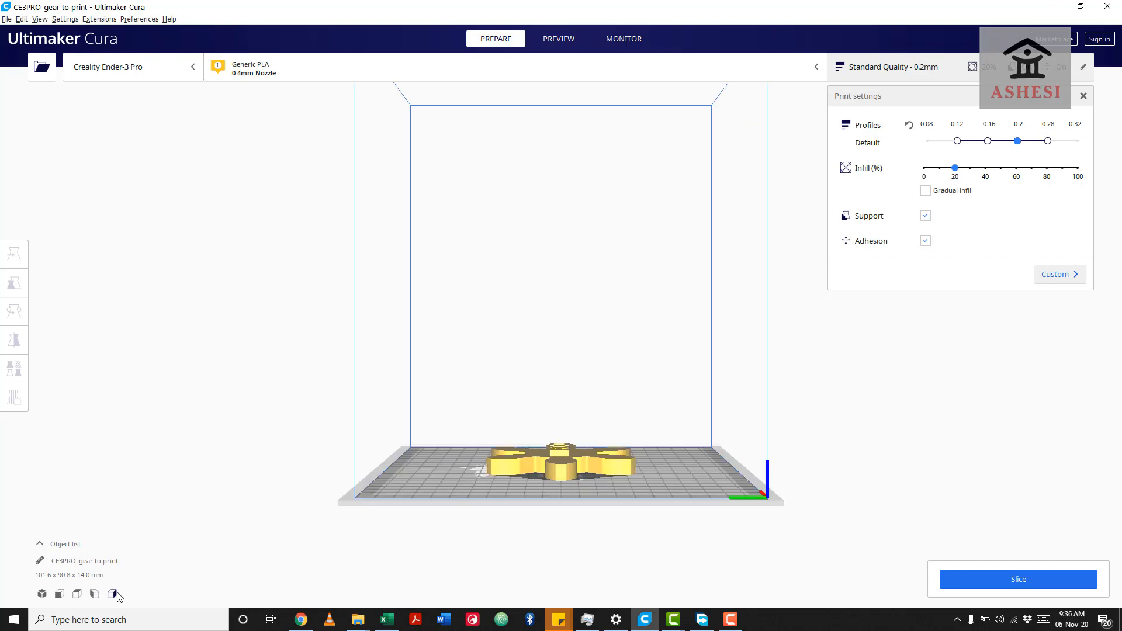
{"action": "left_click", "coordinate": [42, 593]}
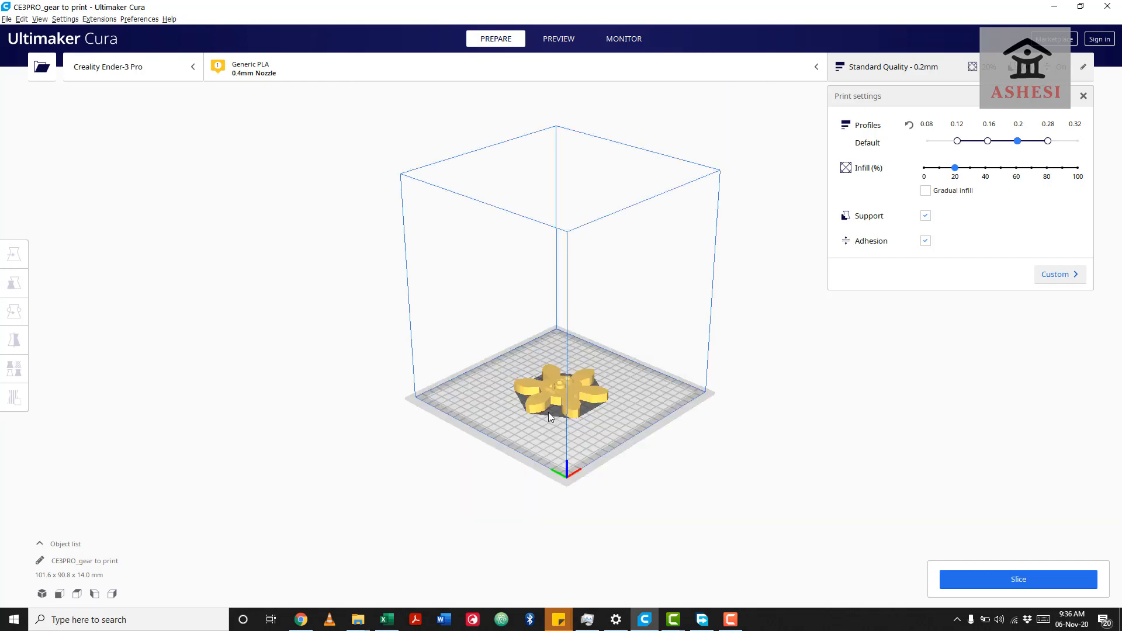
- Select the gear and review its move, scale, rotate and mirror options without changing the model
{"action": "left_click", "coordinate": [509, 386]}
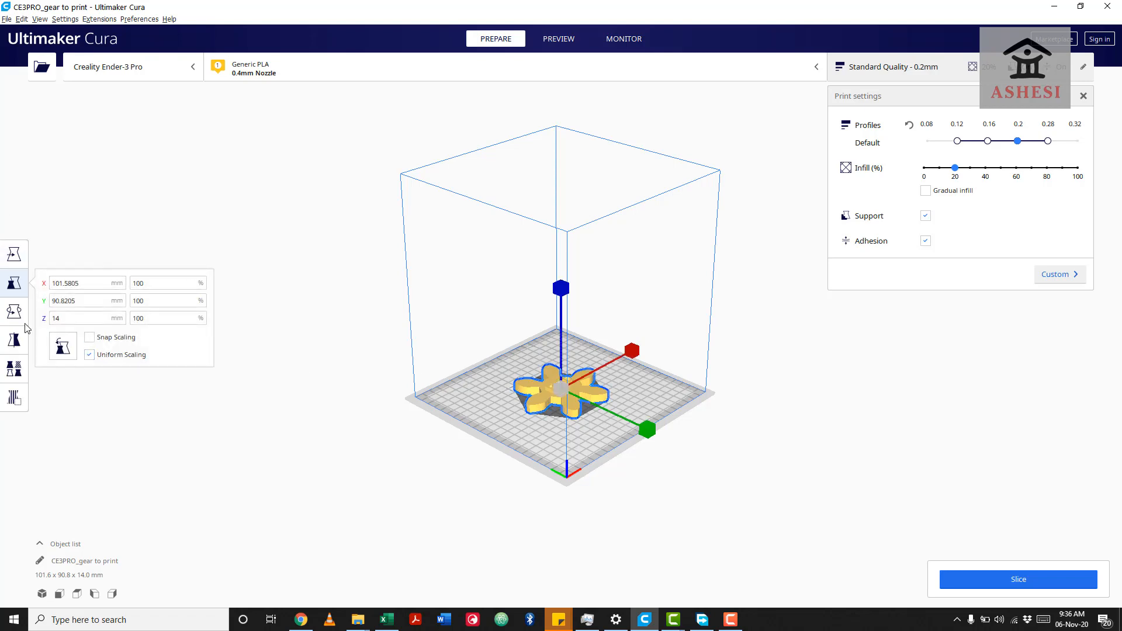
{"action": "left_click", "coordinate": [10, 259]}
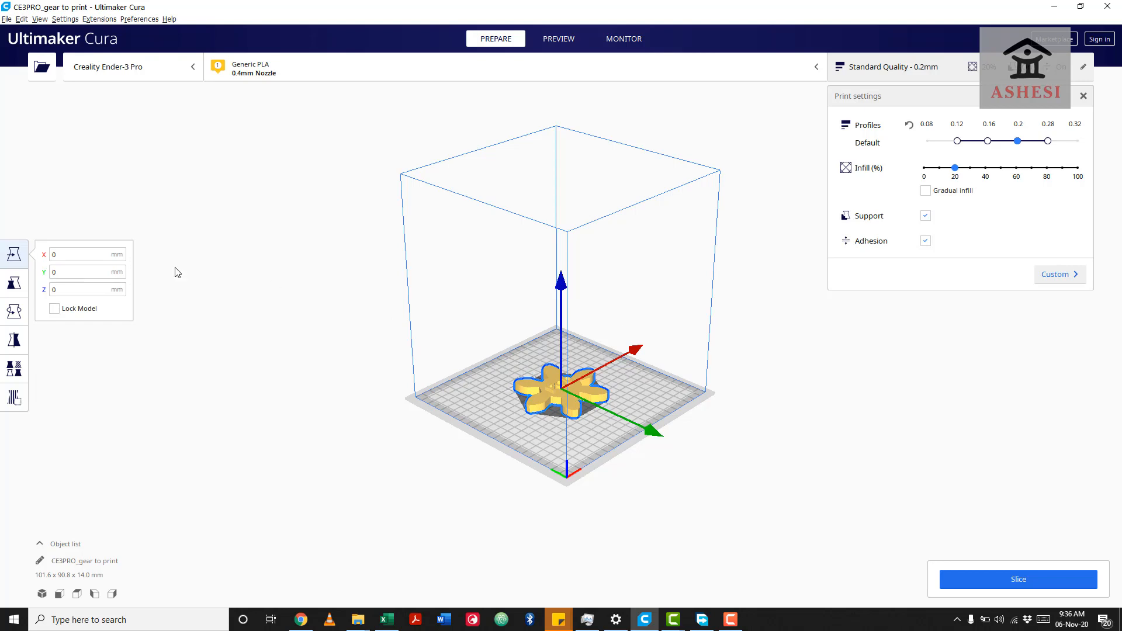
{"action": "left_click", "coordinate": [13, 283]}
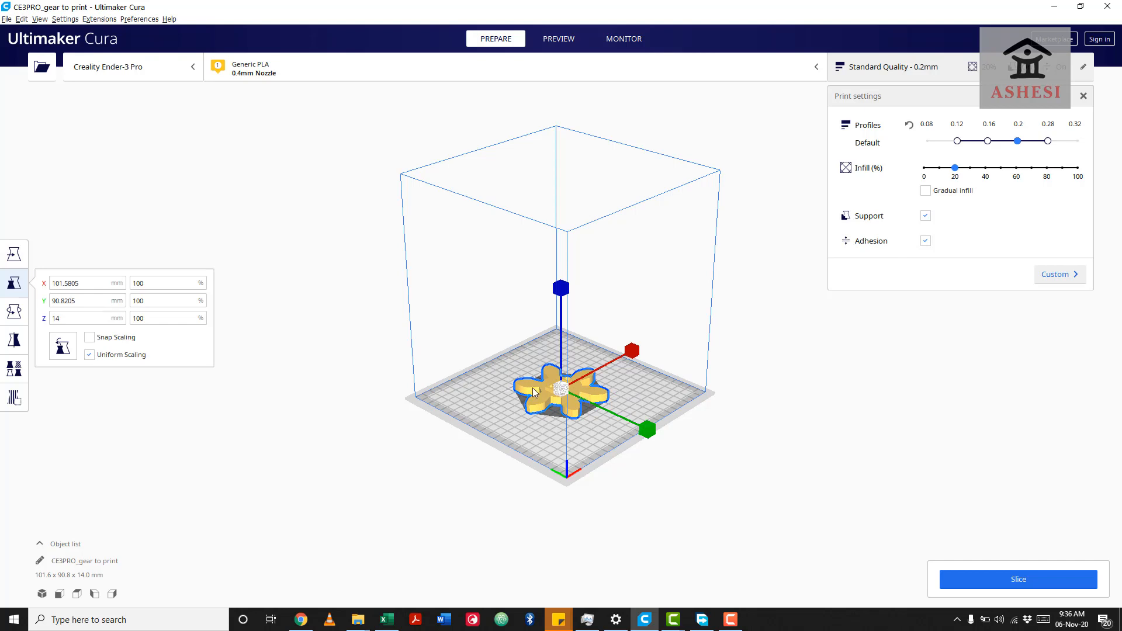
{"action": "left_click", "coordinate": [14, 311]}
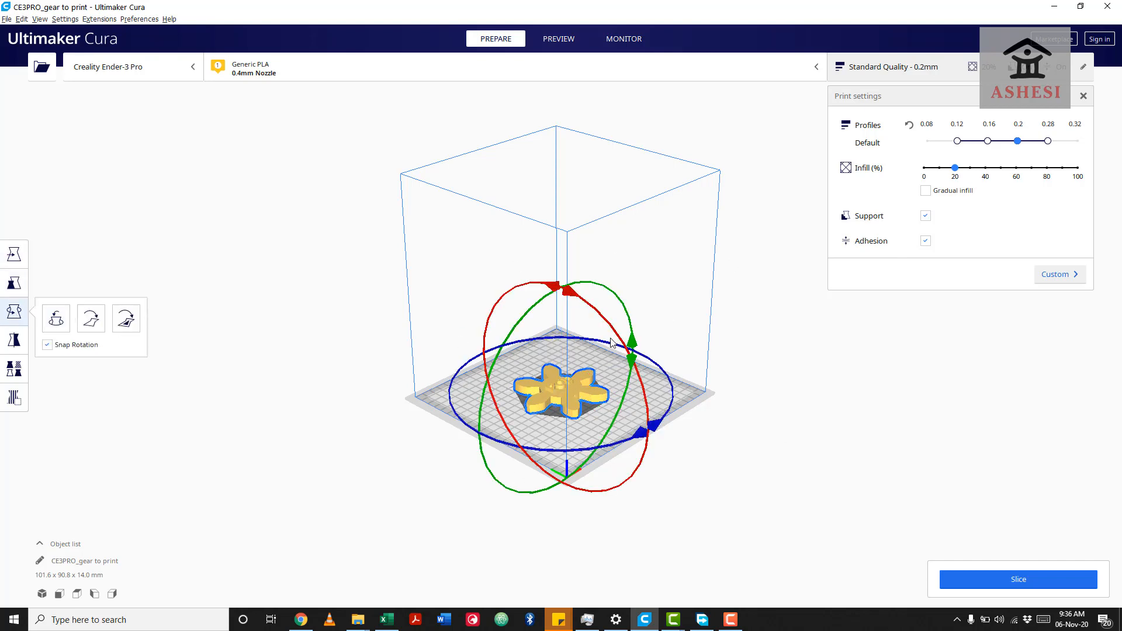
{"action": "left_click", "coordinate": [12, 342]}
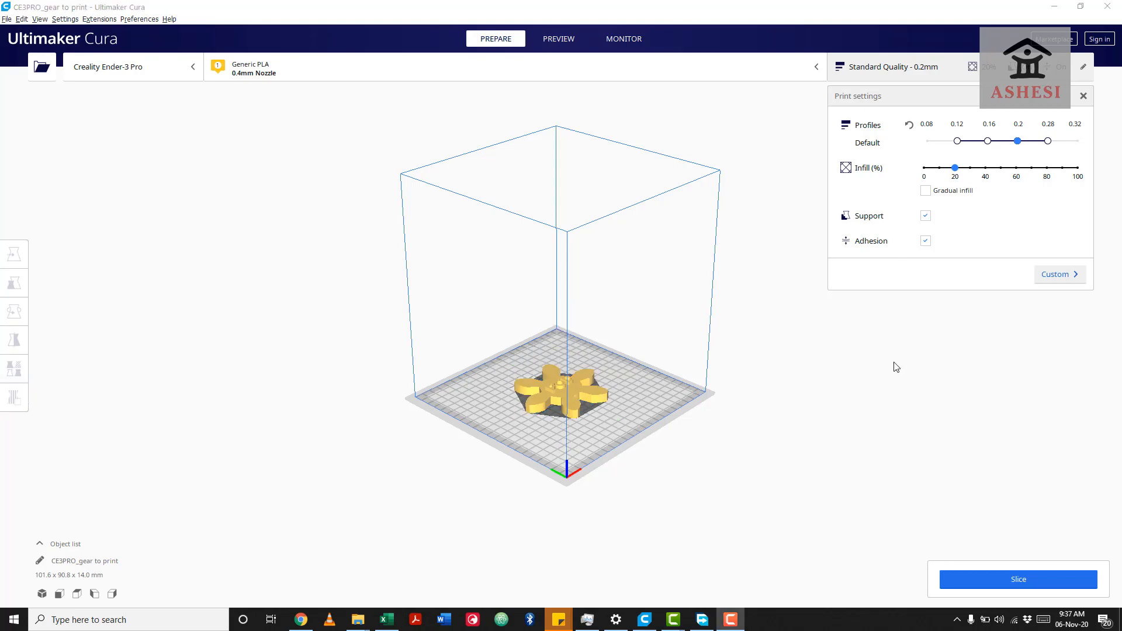
- Slice the gear at its original 100% size to get a print time and material estimate
{"action": "left_click", "coordinate": [1015, 579]}
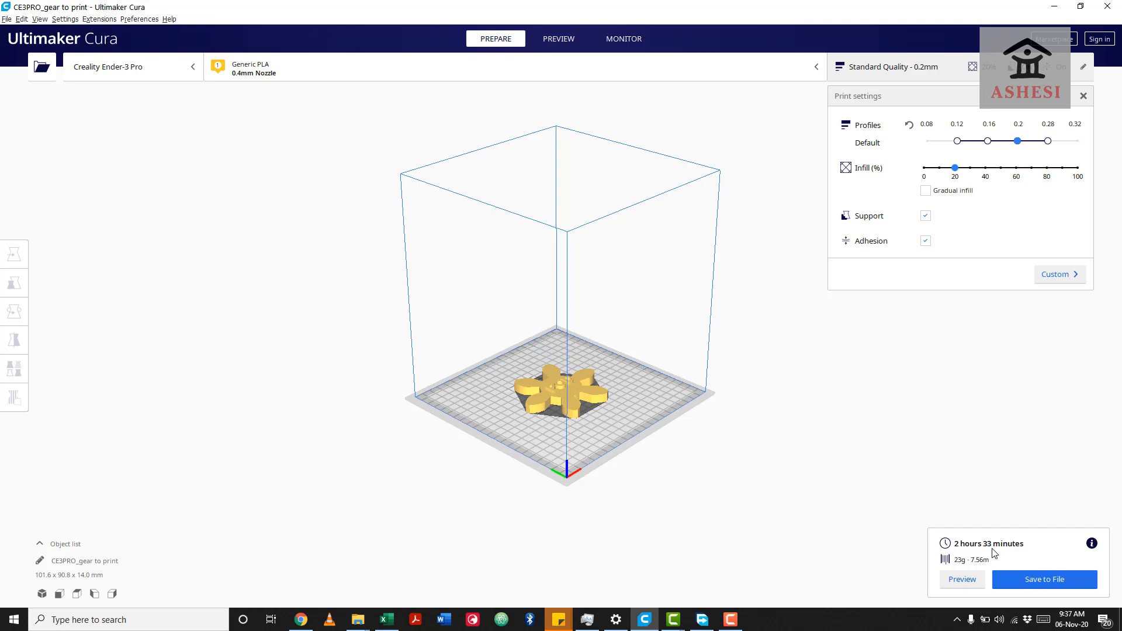
- Scale the gear uniformly to 60% of its original size and slice the reduced model
{"action": "left_click", "coordinate": [556, 399]}
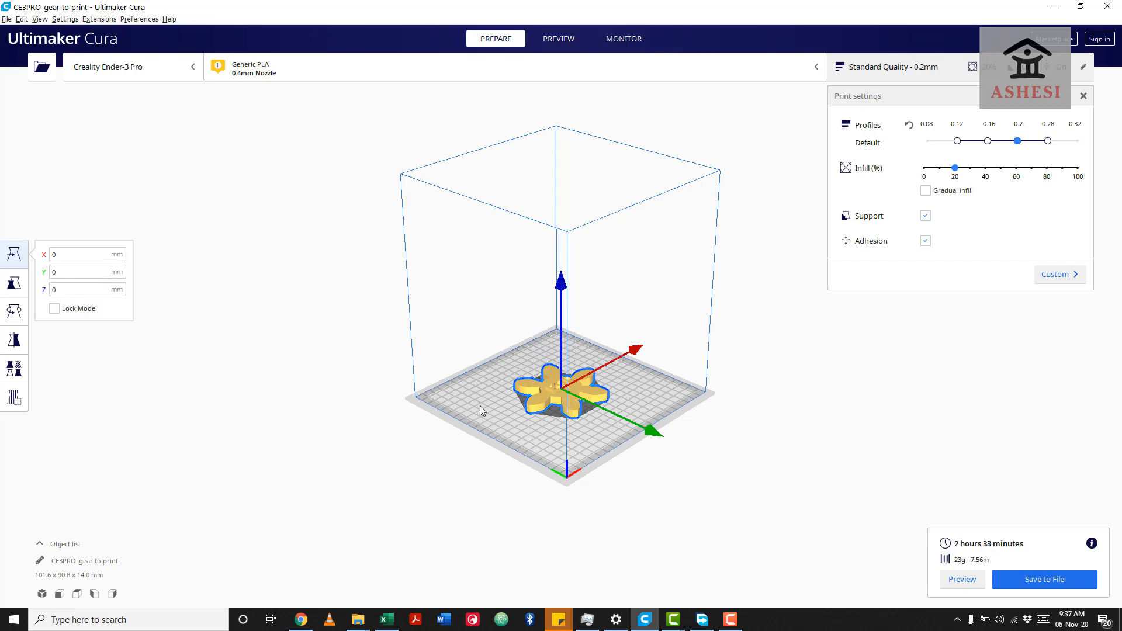
{"action": "left_click", "coordinate": [14, 284]}
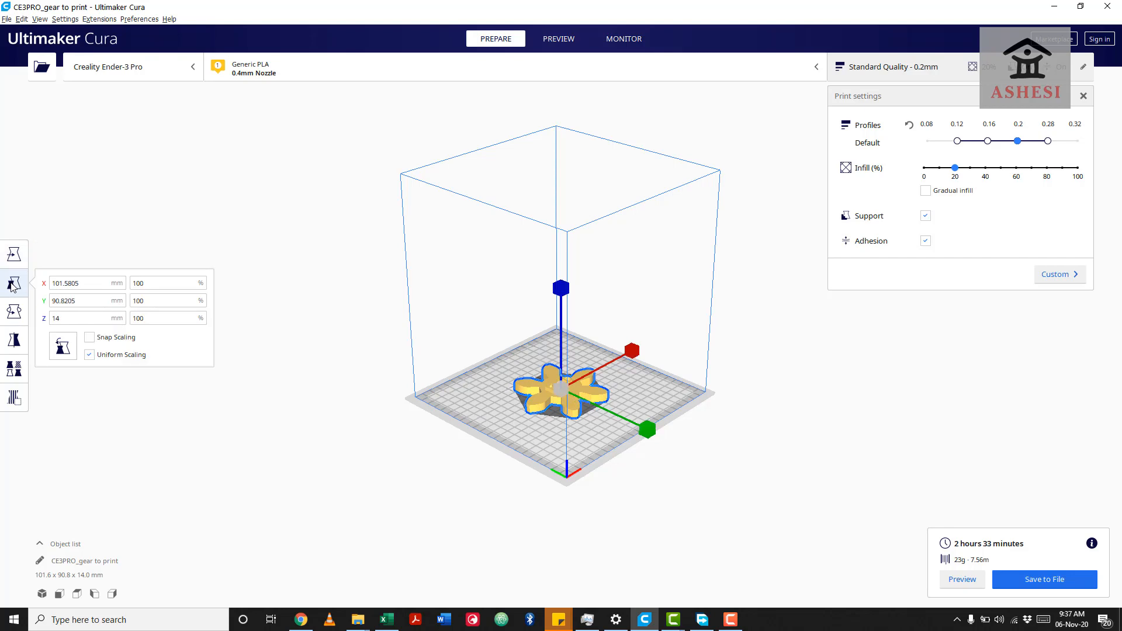
{"action": "double_click", "coordinate": [149, 283]}
{"action": "type", "text": "60"}
{"action": "key", "text": "Return"}
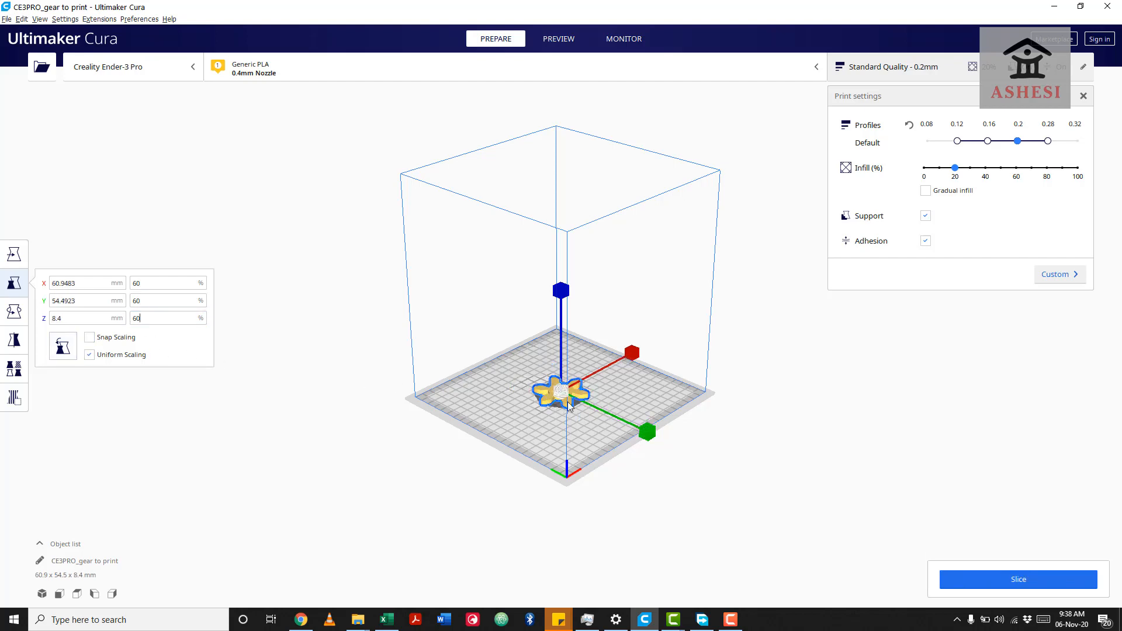
{"action": "left_click", "coordinate": [1026, 580]}
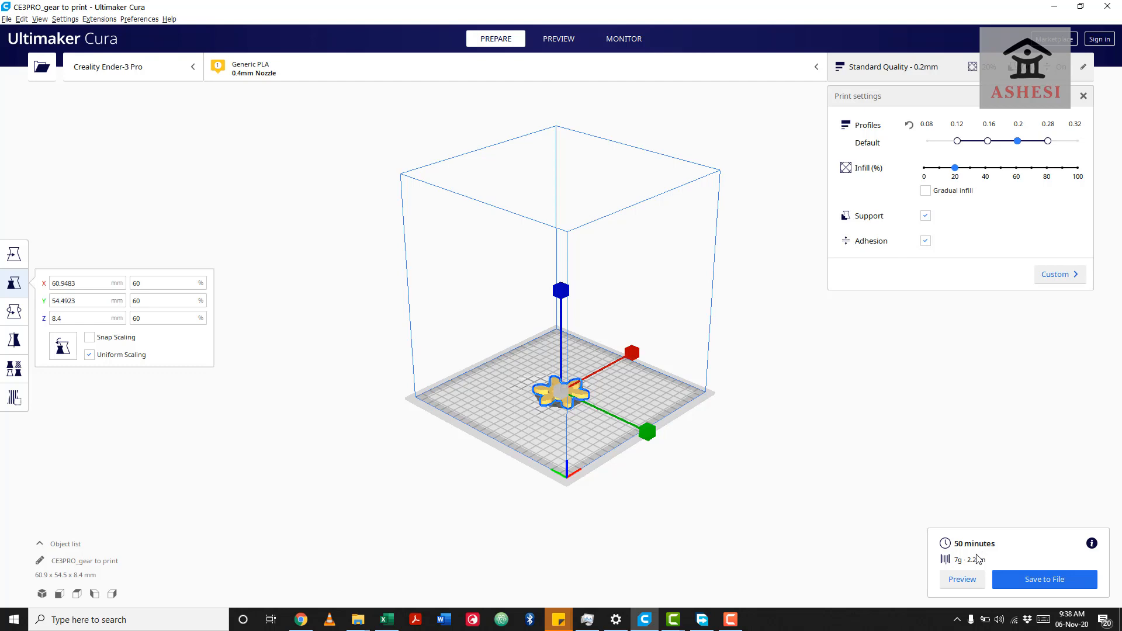
- Save the sliced gear to the F: drive as the G-code file "CE3PRO_gear to print.gcode"
{"action": "left_click", "coordinate": [1058, 582]}
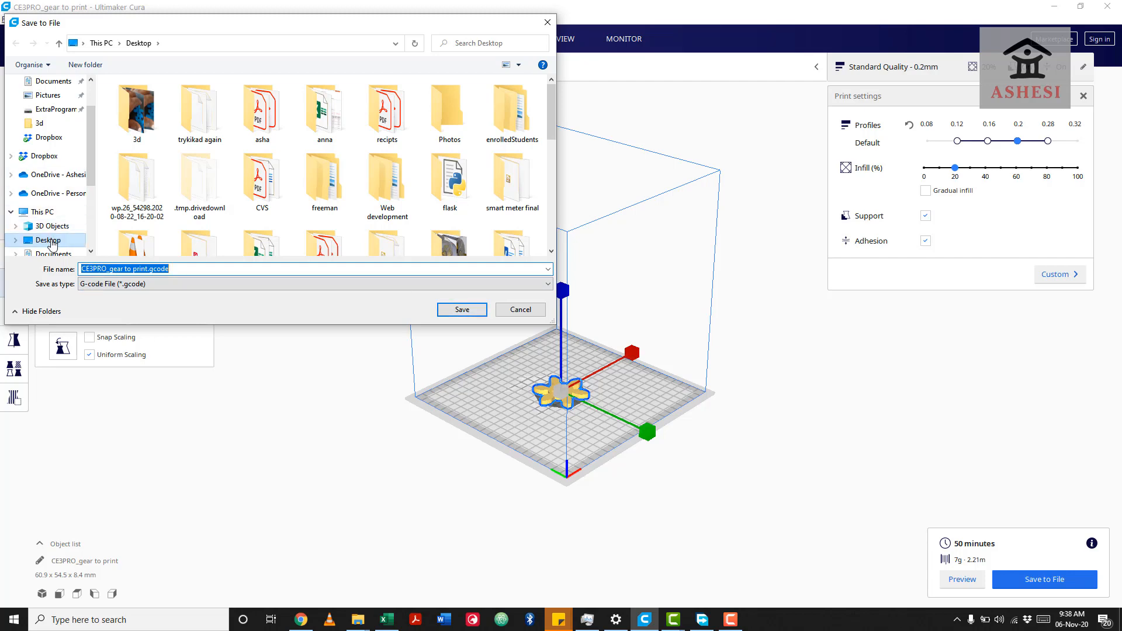
{"action": "scroll", "coordinate": [63, 233], "scroll_direction": "down", "scroll_amount": 3}
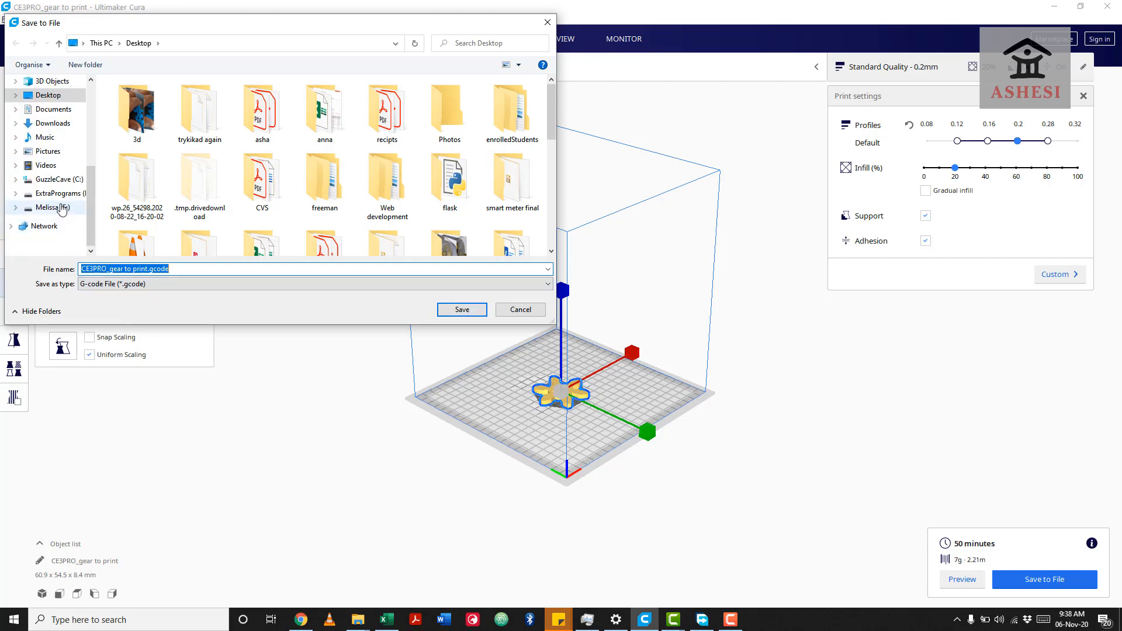
{"action": "left_click", "coordinate": [51, 226]}
{"action": "left_click", "coordinate": [453, 309]}
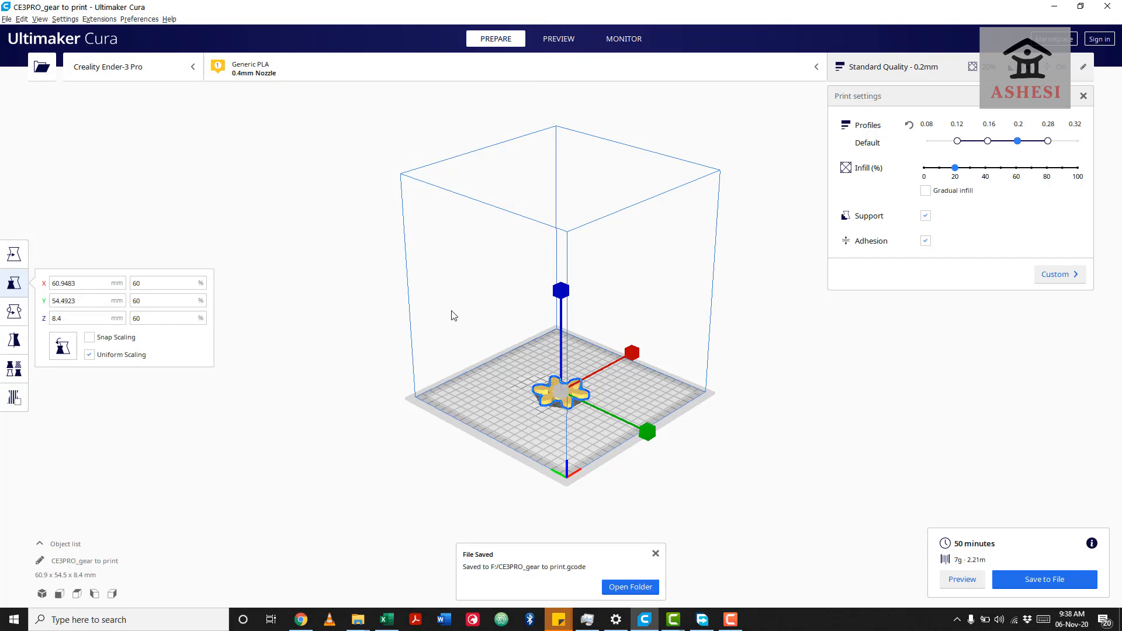